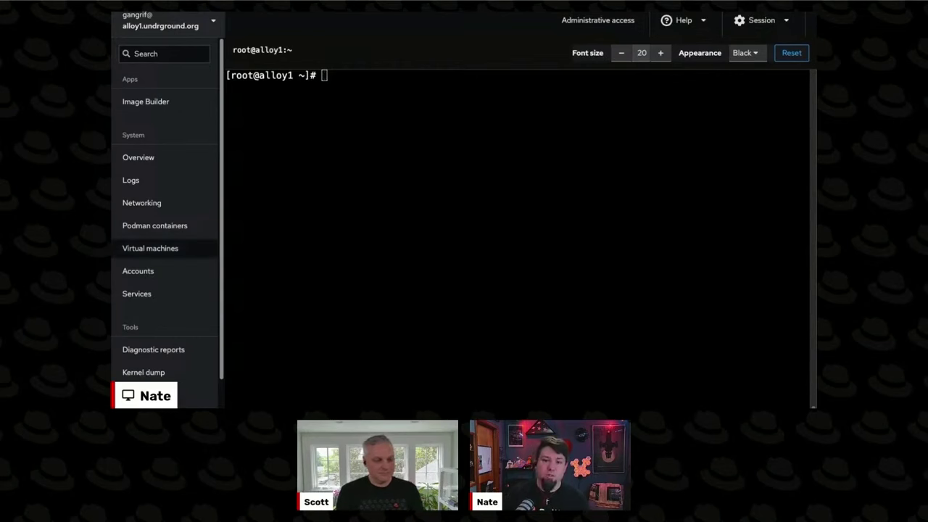
- Go to the Virtual machines page and scroll the VM list until itt0 is visible
left_click(151, 248)
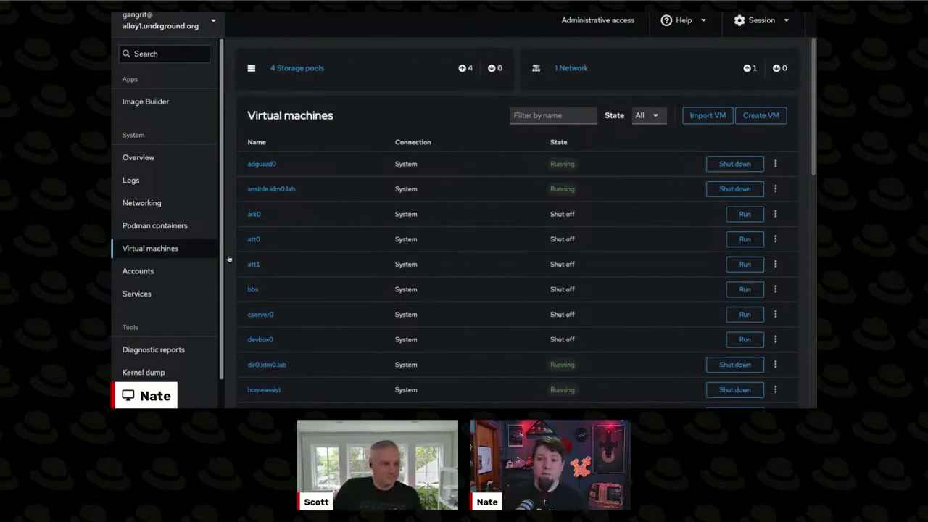
scroll(379, 216, "down", 10)
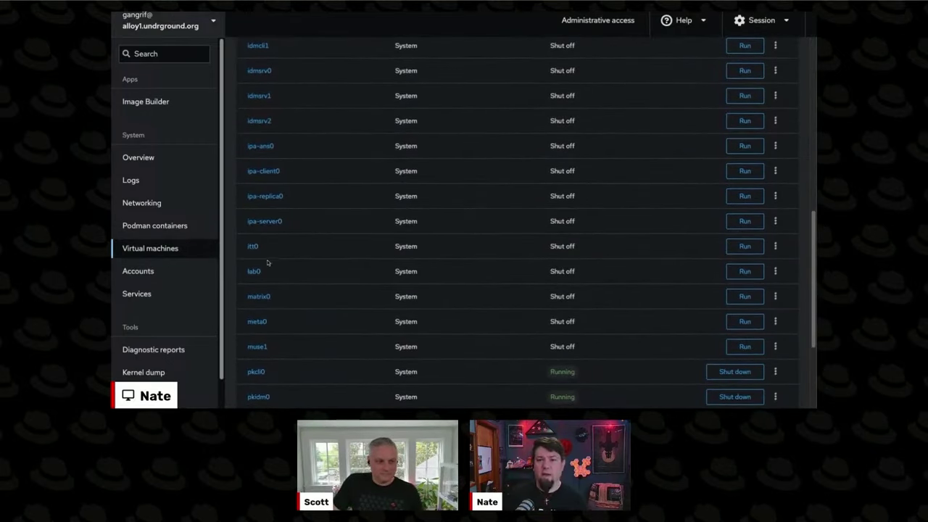
- Open itt0's details page and look over its Overview details
left_click(255, 272)
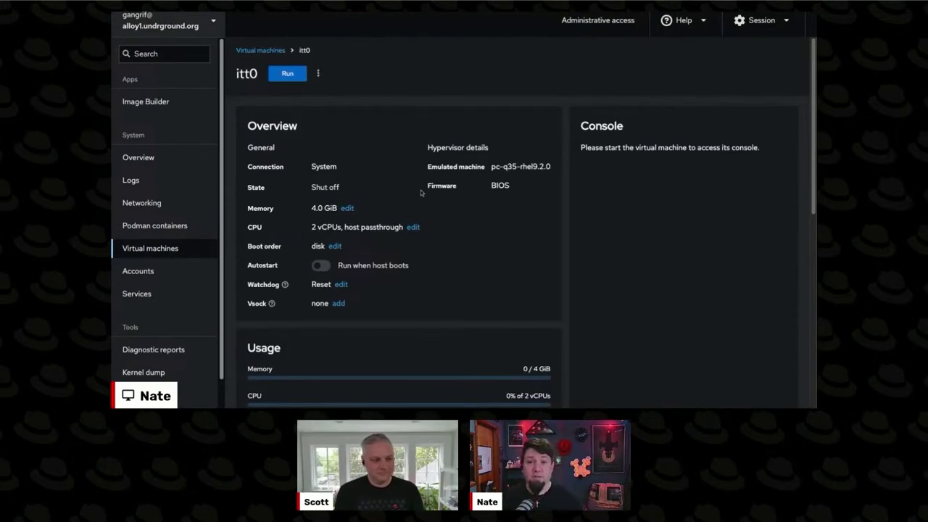
scroll(421, 192, "down", 5)
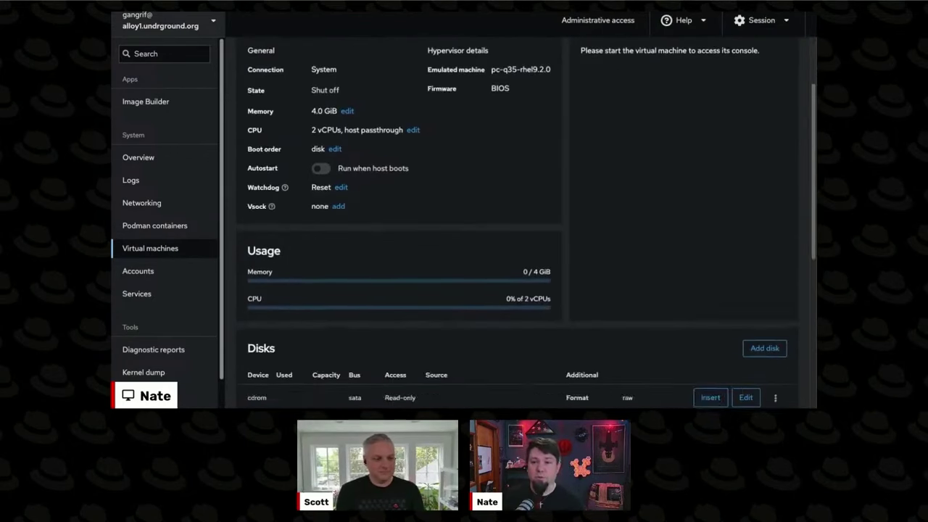
scroll(458, 216, "down", 3)
scroll(459, 214, "up", 2)
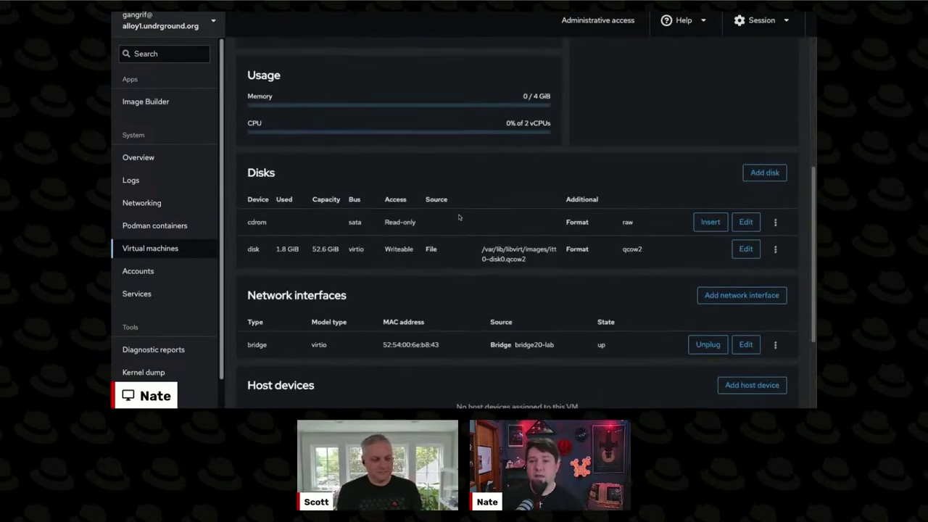
scroll(464, 250, "up", 6)
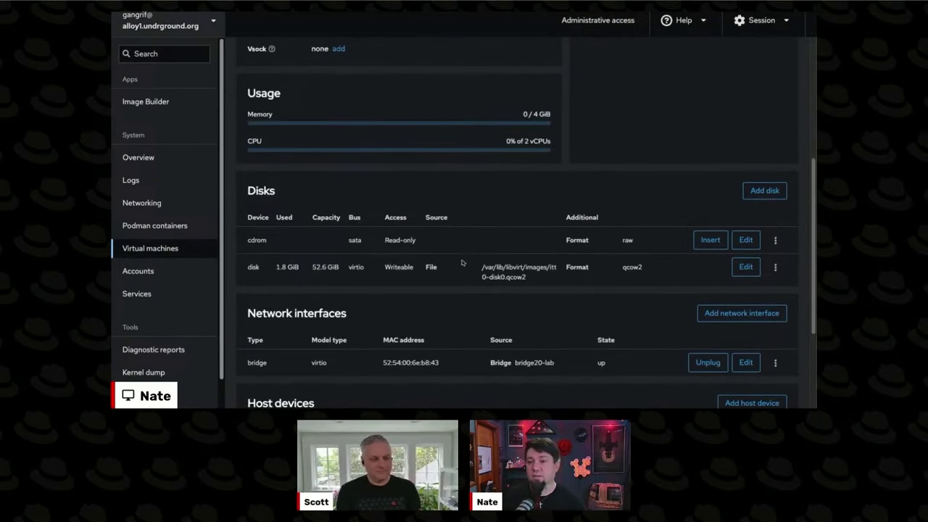
left_click_drag(328, 161, 445, 258)
left_click(446, 259)
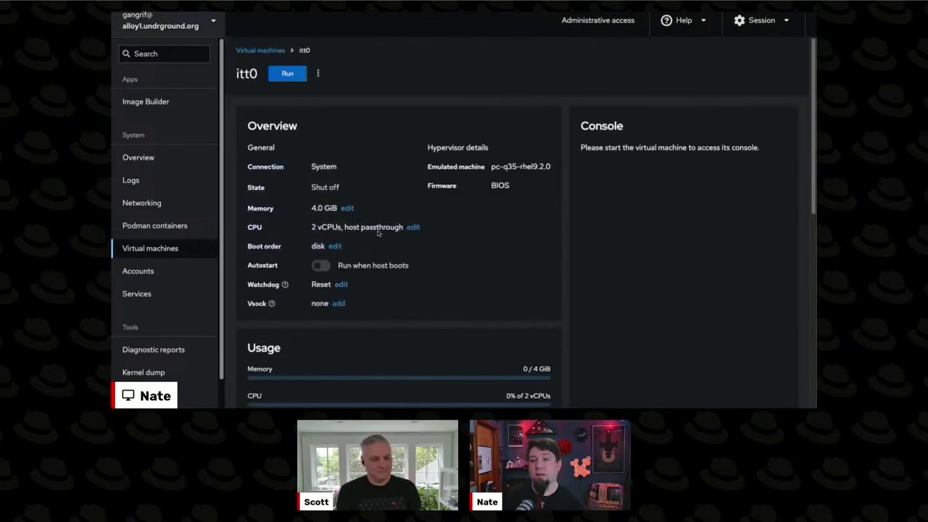
- Inspect itt0's memory (4.0 GiB) and CPU (2 vCPUs) settings, closing both unchanged
left_click(348, 208)
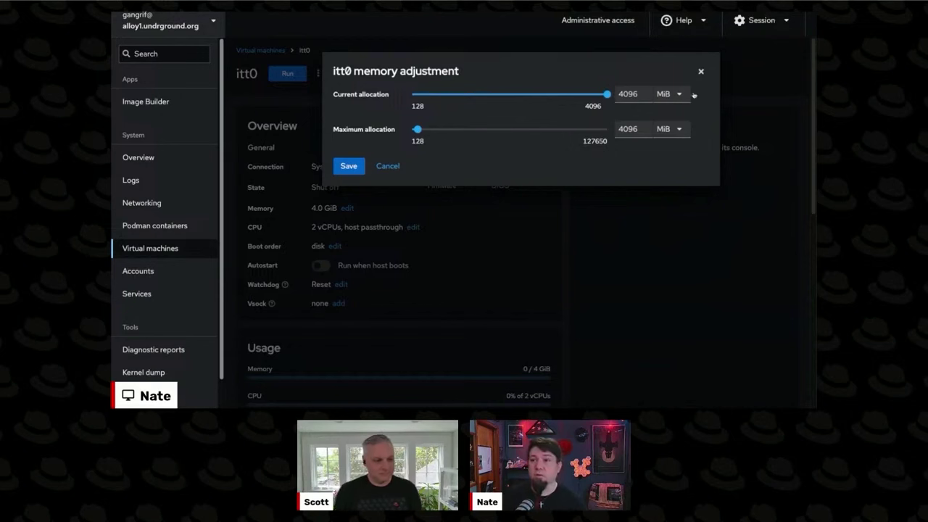
key("Escape")
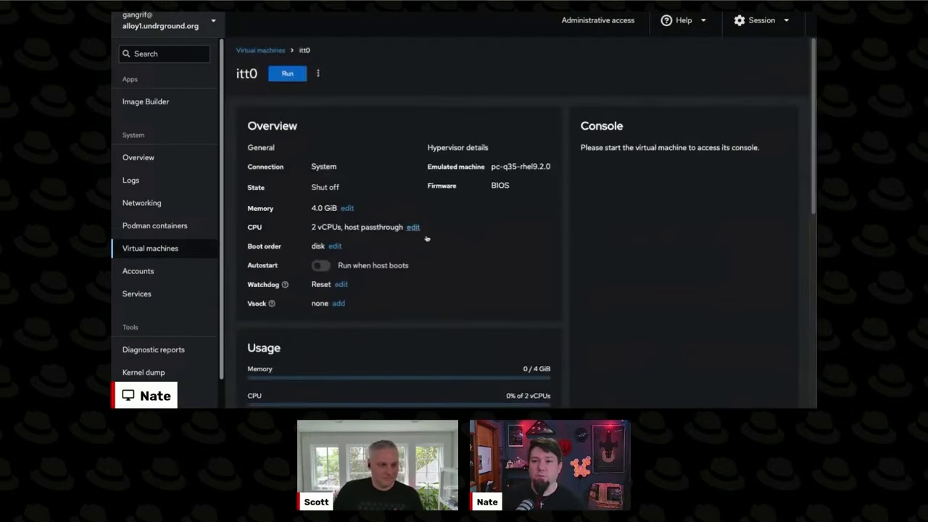
left_click(413, 227)
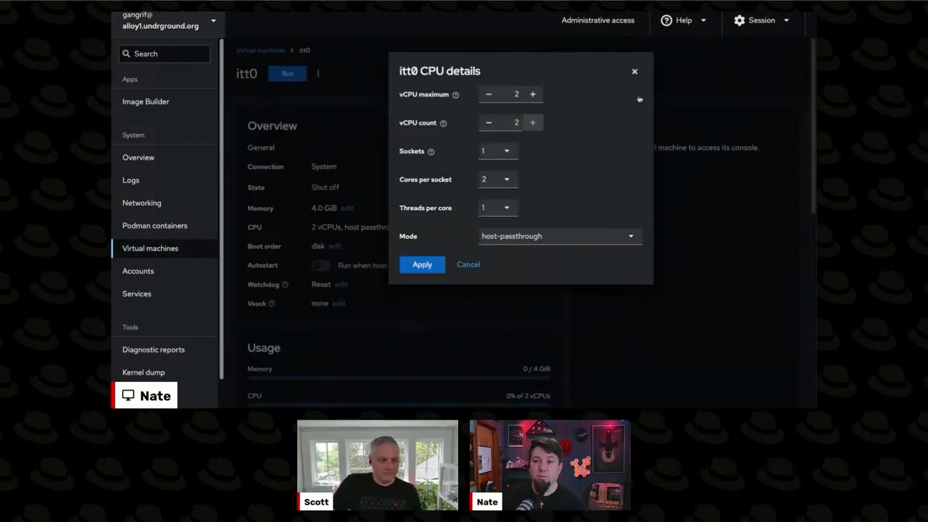
left_click(635, 71)
left_click(413, 227)
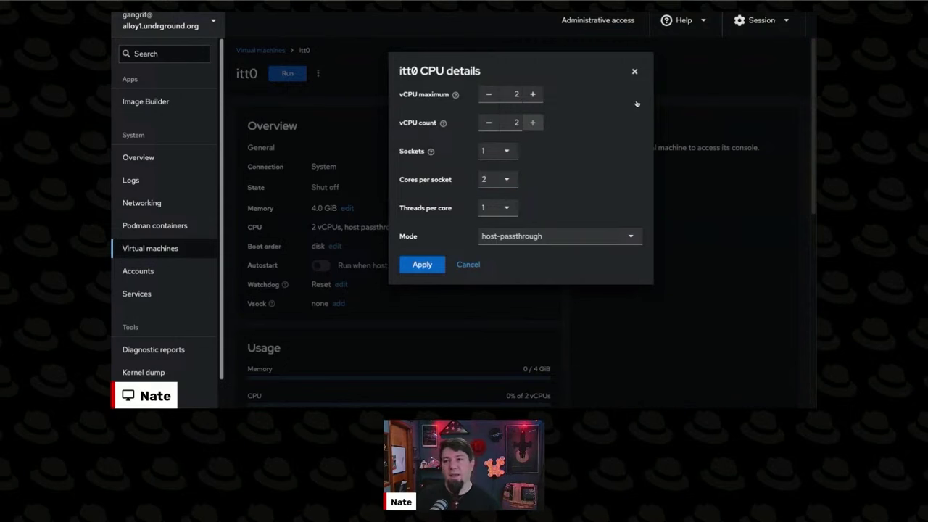
key("Escape")
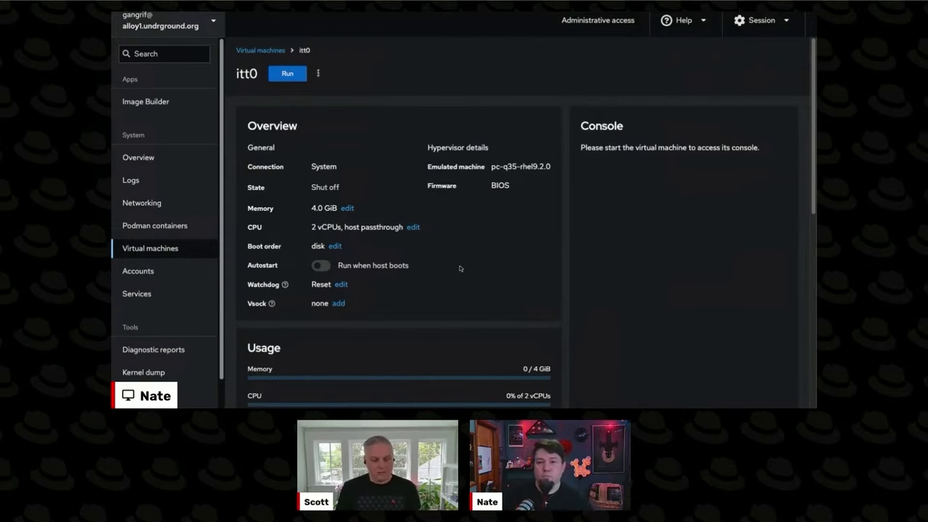
- Add a 1 GiB qcow2 disk named itt0-disk1 from the default pool to itt0
scroll(470, 272, "down", 1)
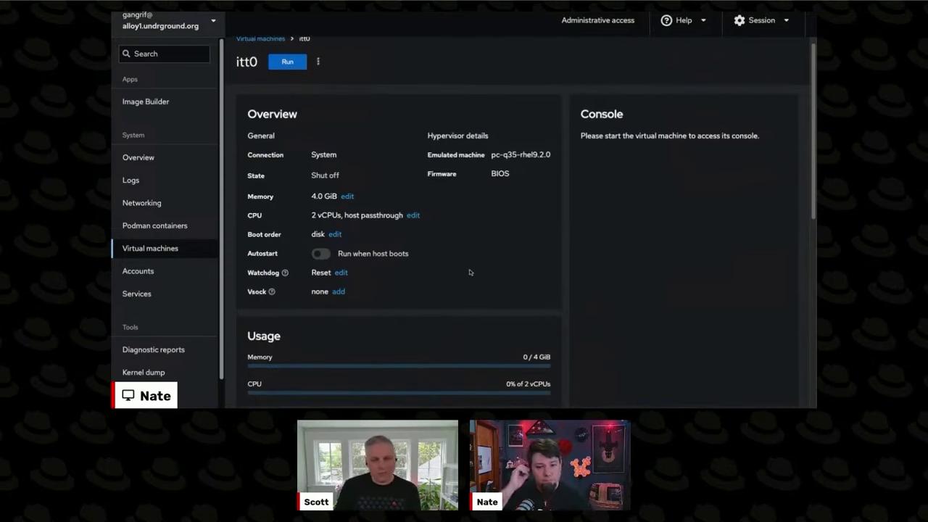
scroll(470, 272, "down", 1)
scroll(497, 249, "up", 1)
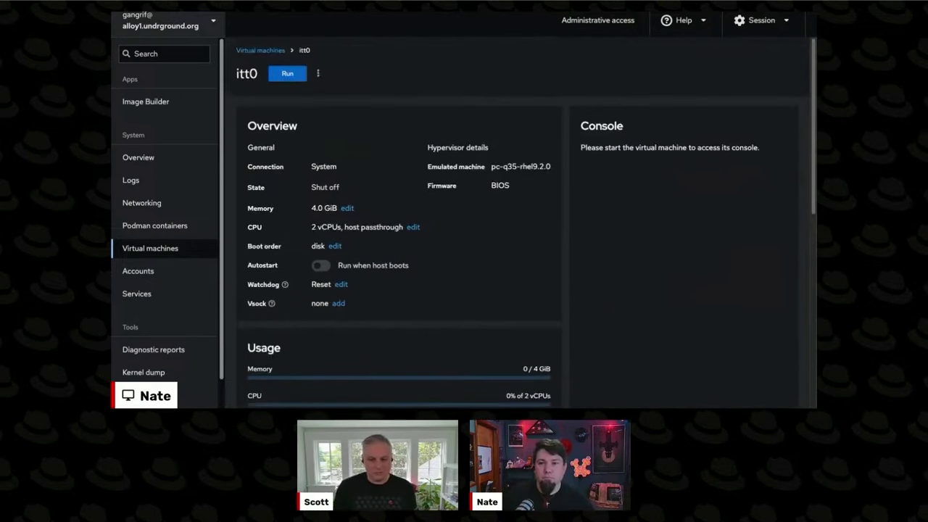
scroll(498, 249, "down", 3)
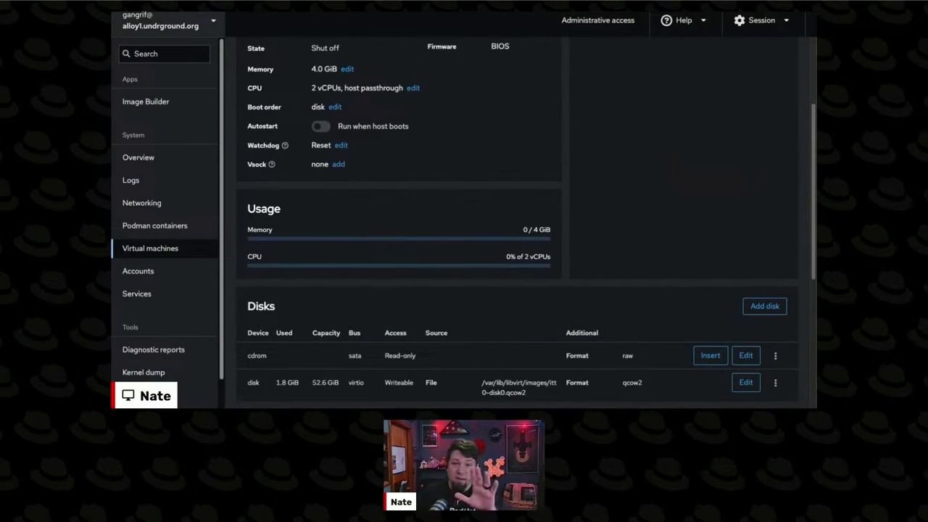
scroll(615, 272, "down", 2)
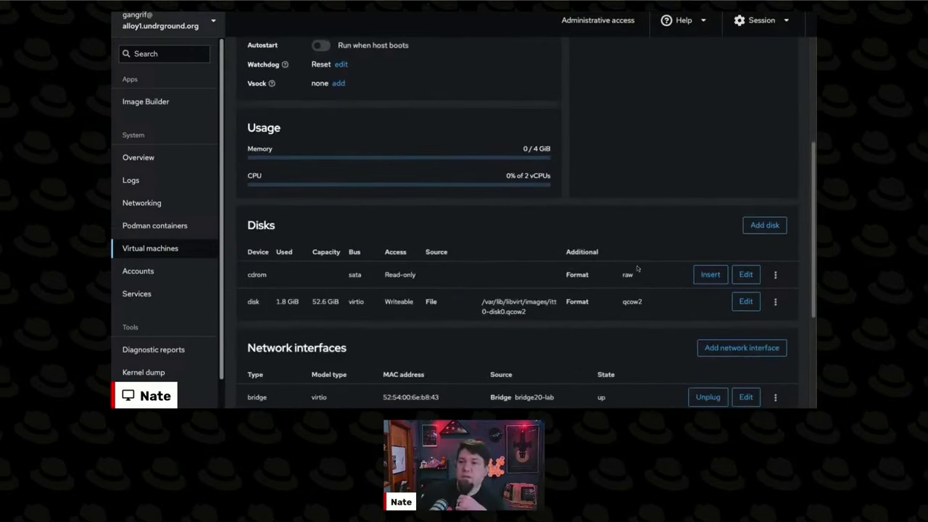
left_click(765, 226)
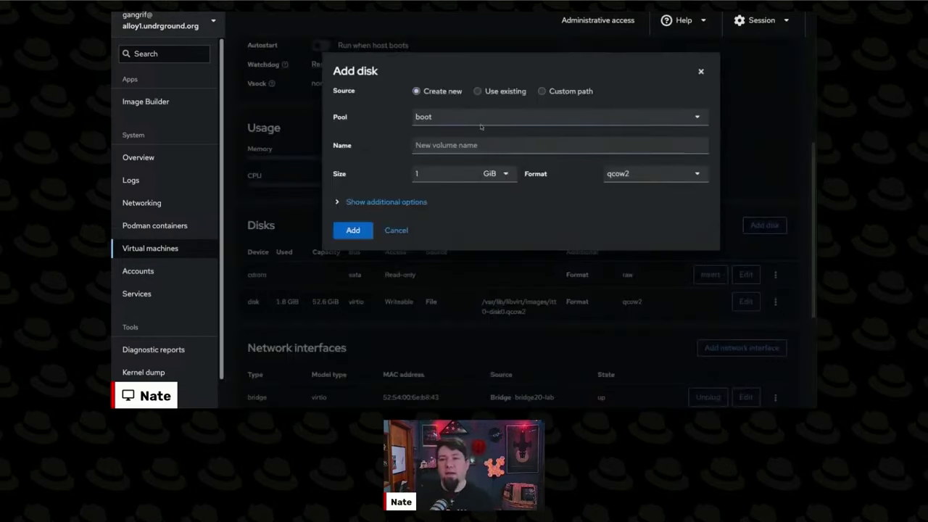
key("Tab")
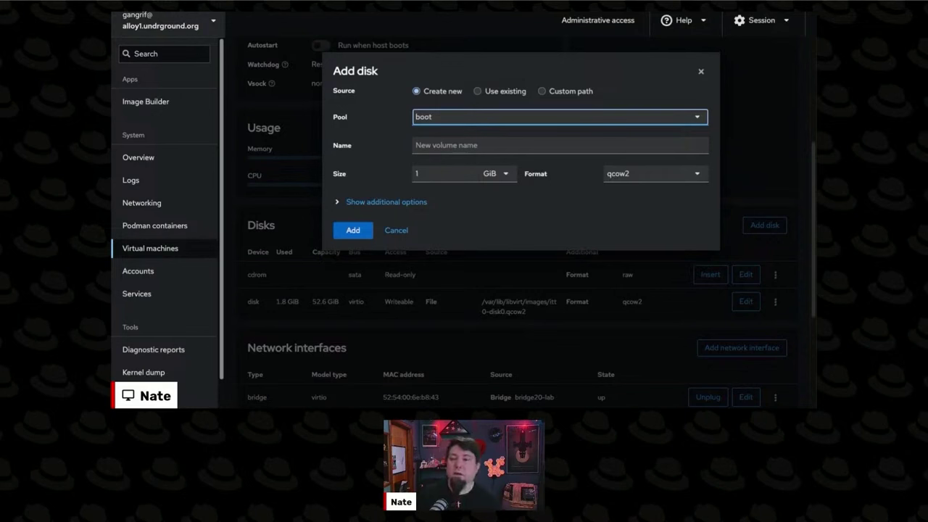
key("Down")
key("Tab")
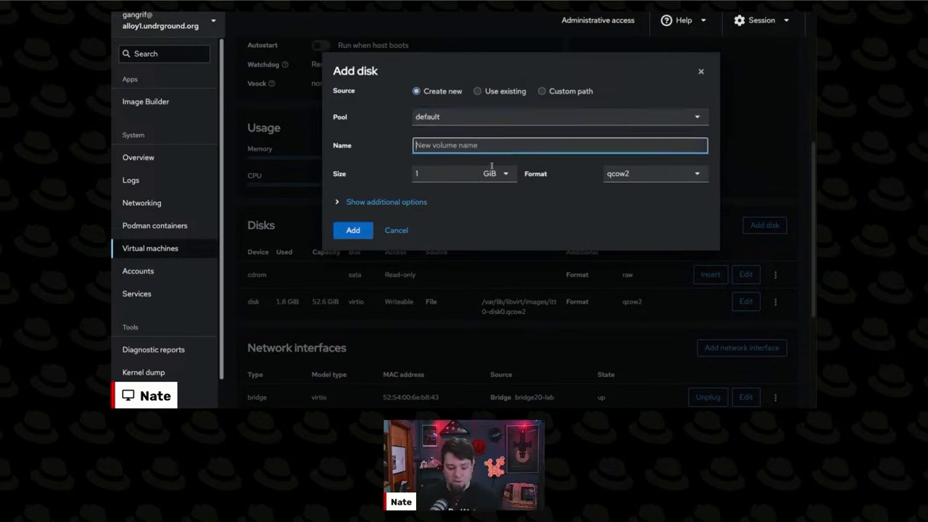
type("itts0")
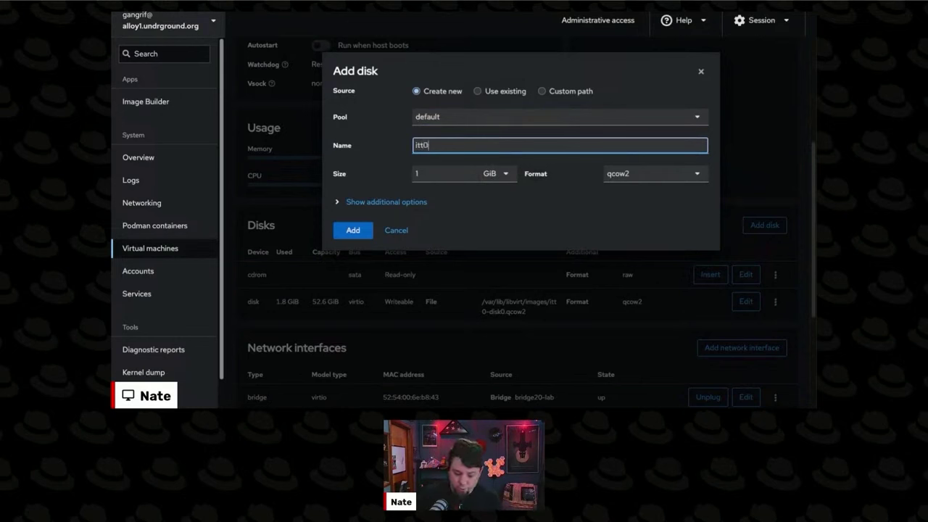
type("-disk")
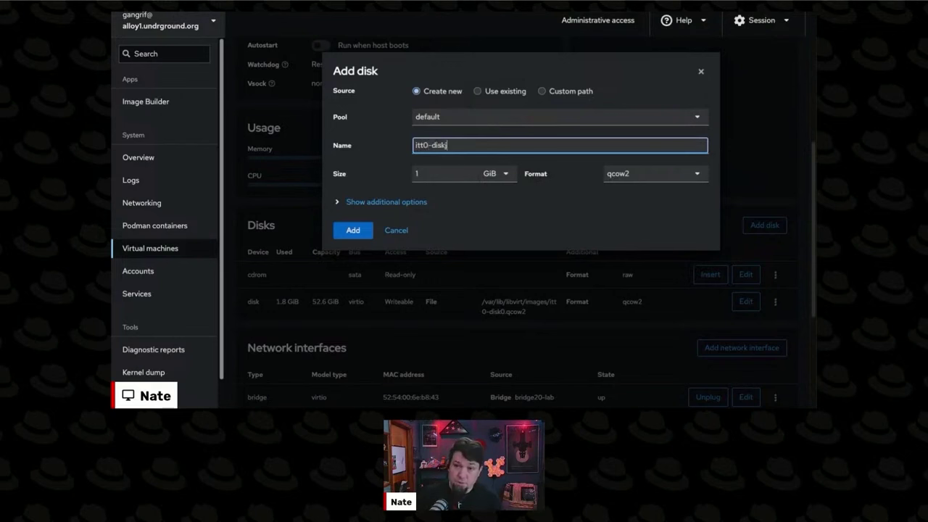
type("1")
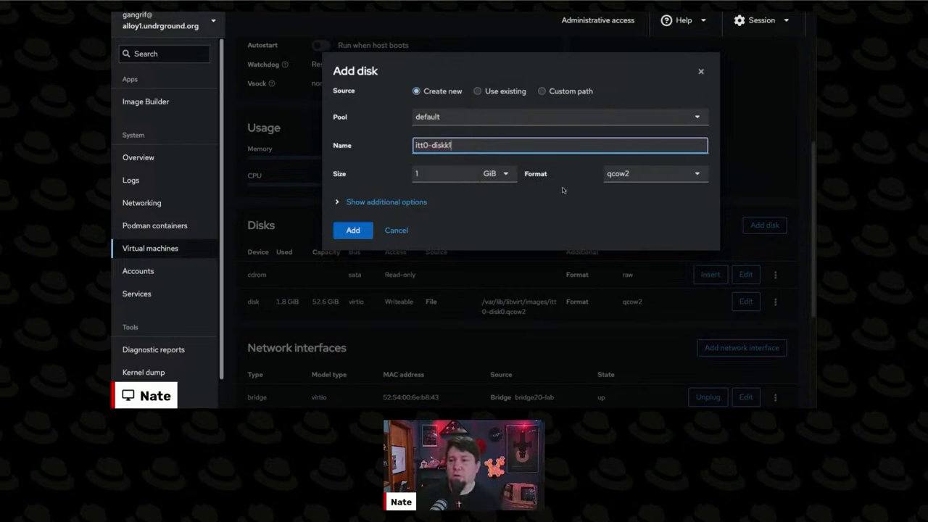
key("Return")
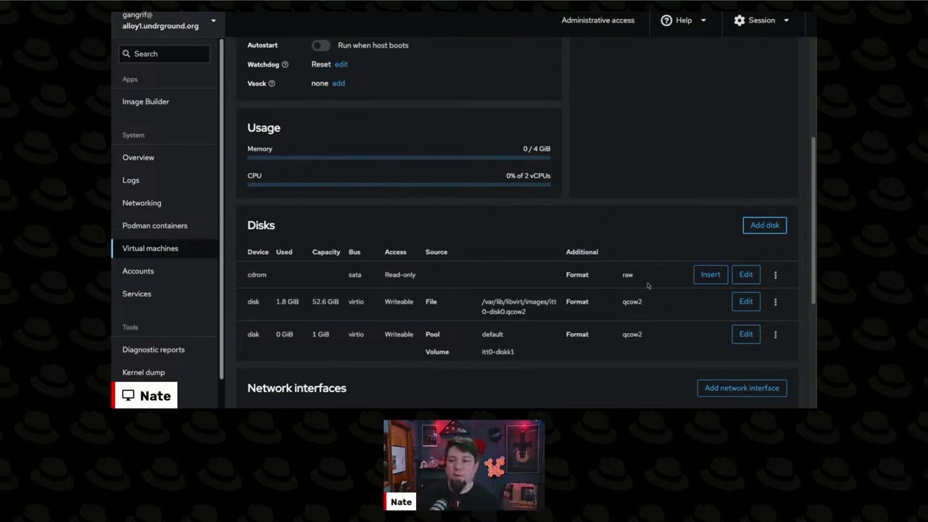
- Run itt0 and expand its console to the full-page VNC view
scroll(450, 286, "up", 10)
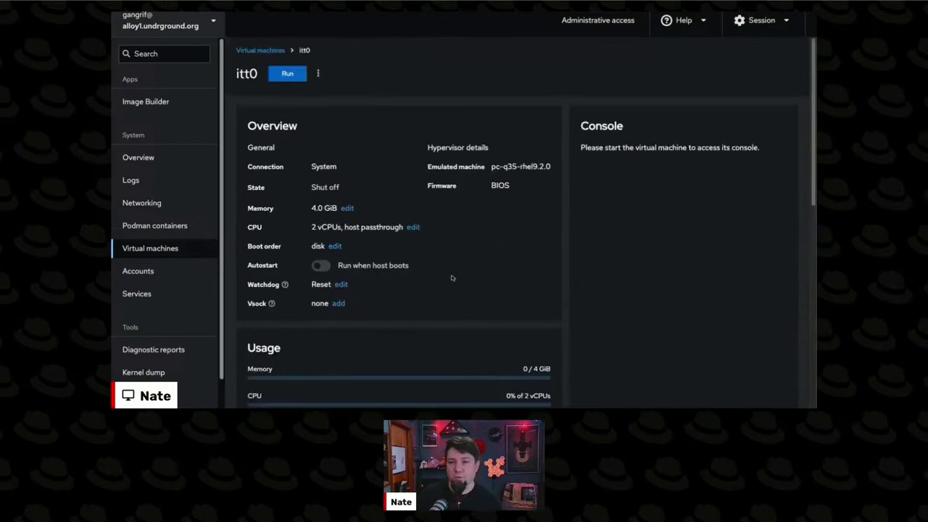
scroll(476, 258, "down", 15)
scroll(567, 266, "up", 12)
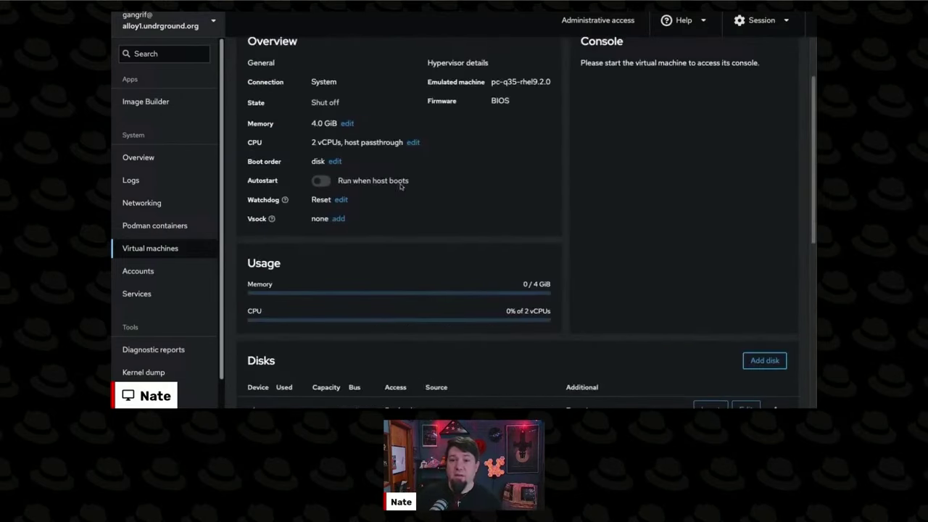
left_click(287, 73)
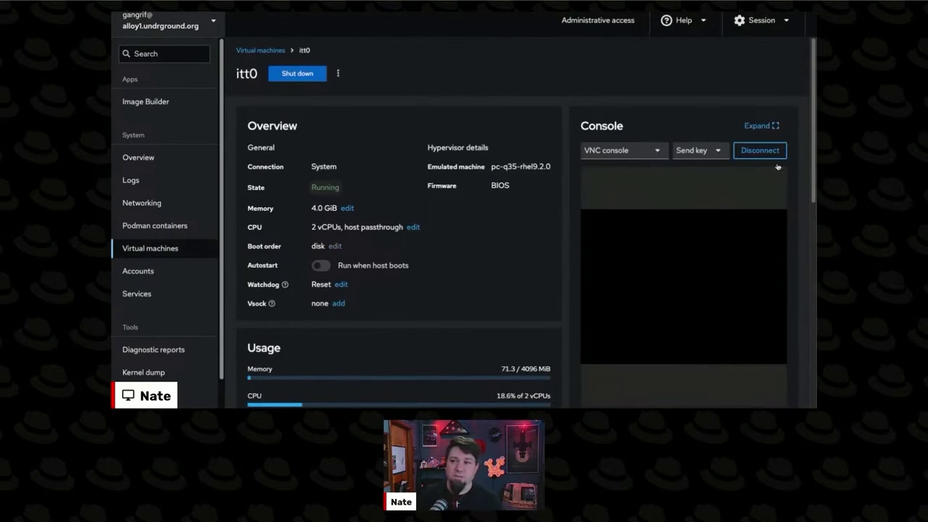
left_click(761, 125)
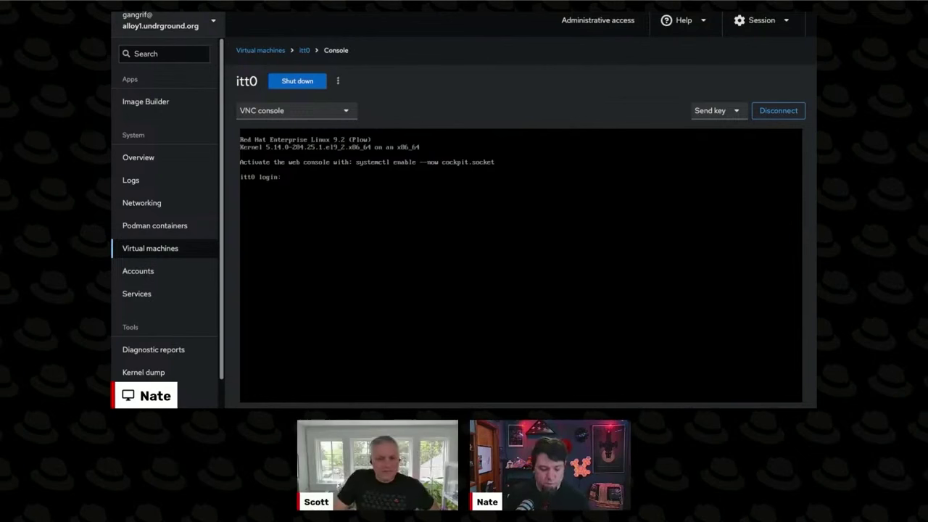
- Log in to itt0's console with the user's credentials and run lsblk to show vdb
key("Return")
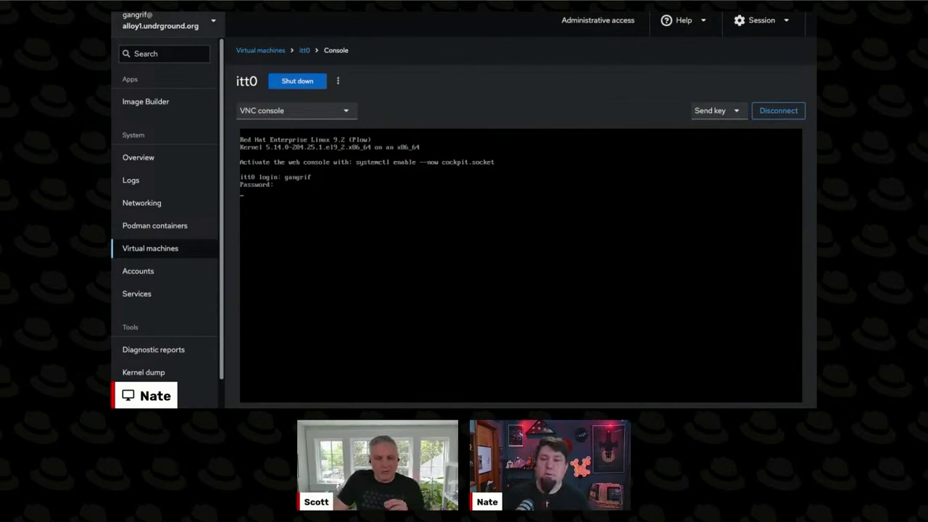
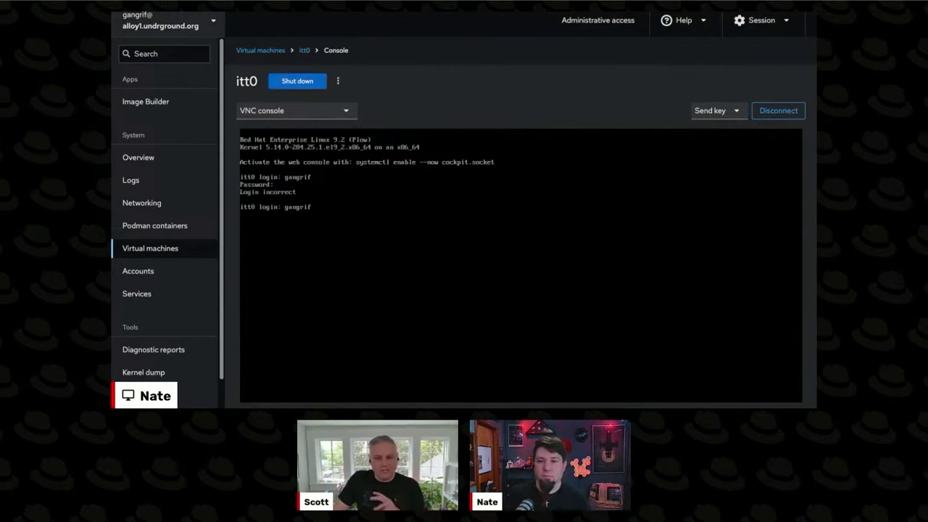
key("Return")
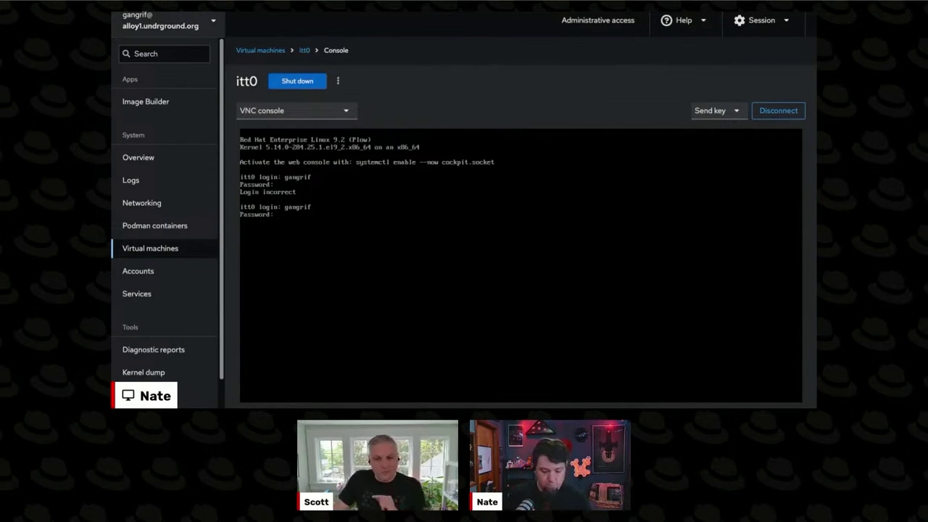
key("Return")
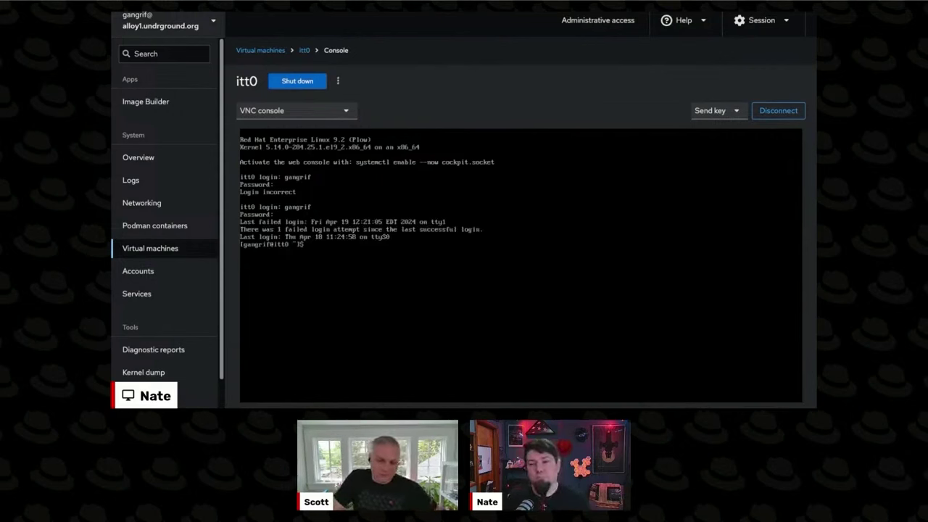
key("Return")
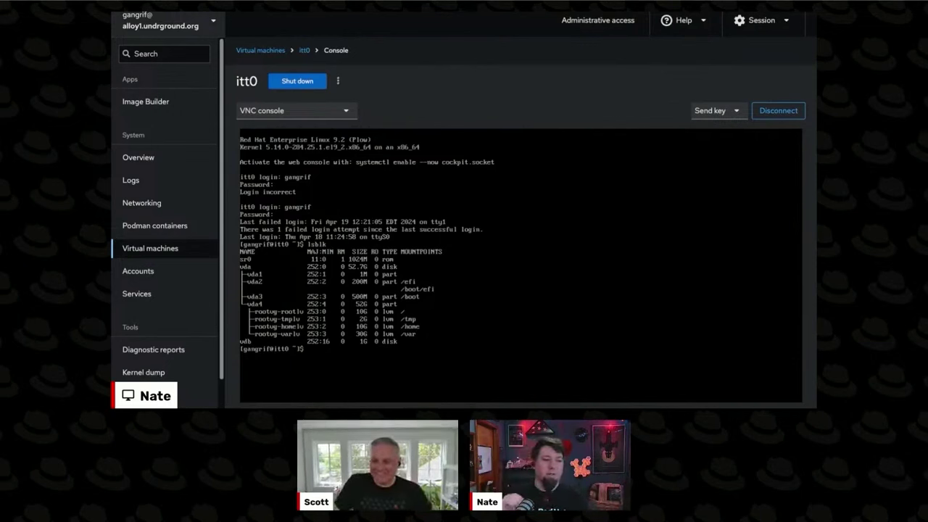
- Return to itt0's overview and scroll down to the empty Snapshots section
key("alt+Left")
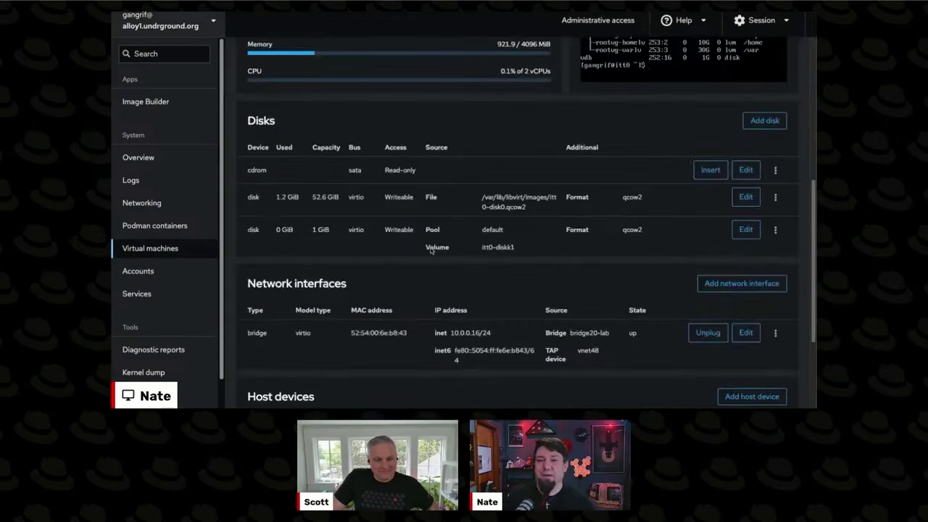
scroll(439, 237, "down", 3)
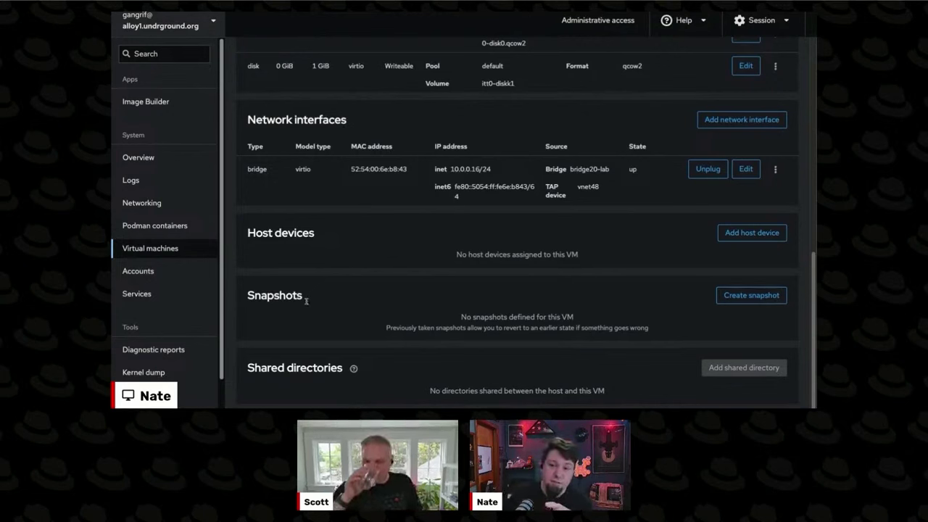
double_click(258, 297)
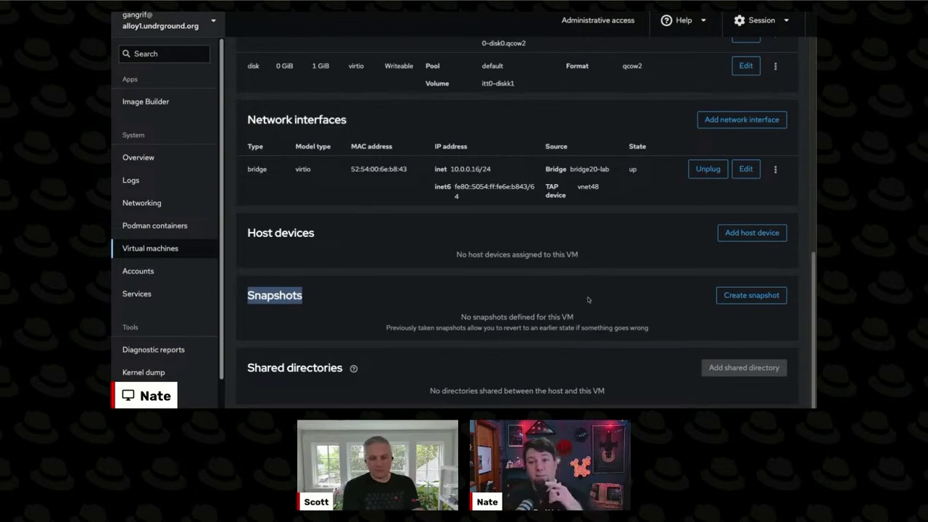
- Create snapshot itt0_2024-04-19T16:23 with description 'Snapshot before i destroyed my system'
left_click(729, 296)
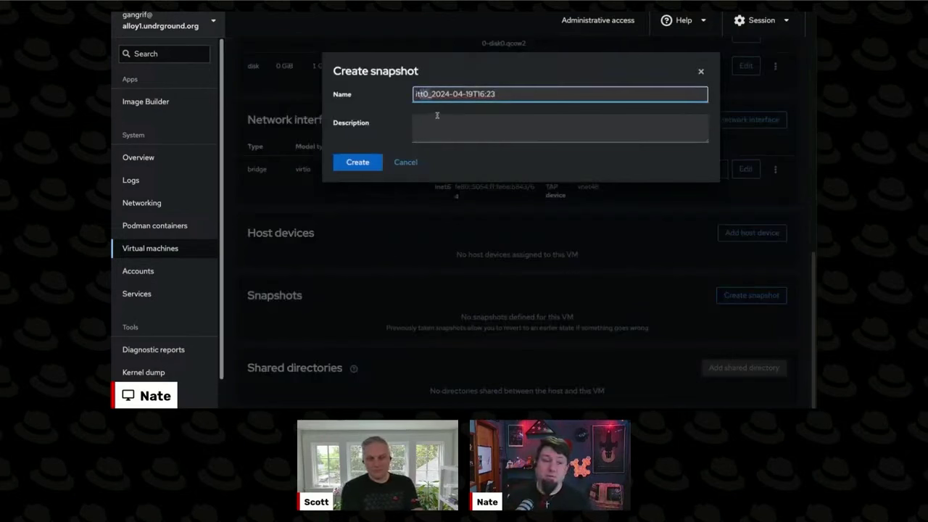
left_click(514, 136)
type("Snap")
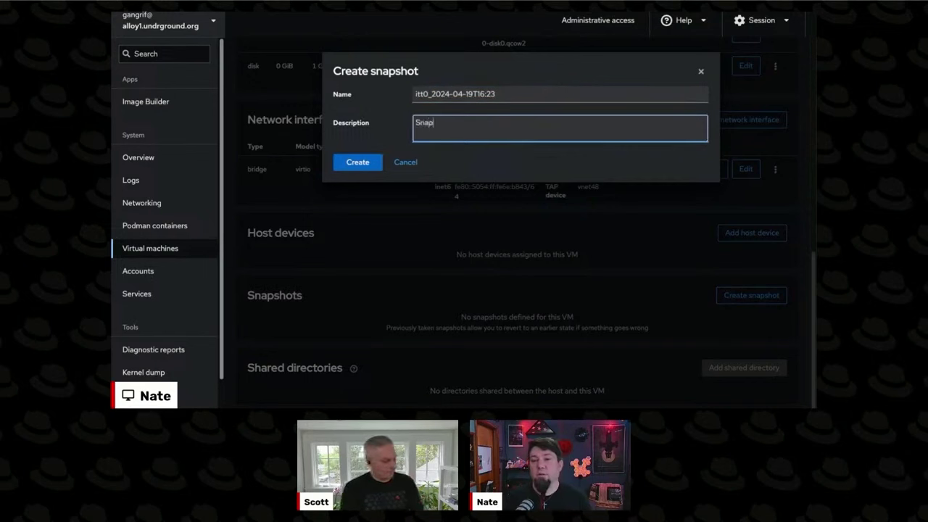
type("shot before i")
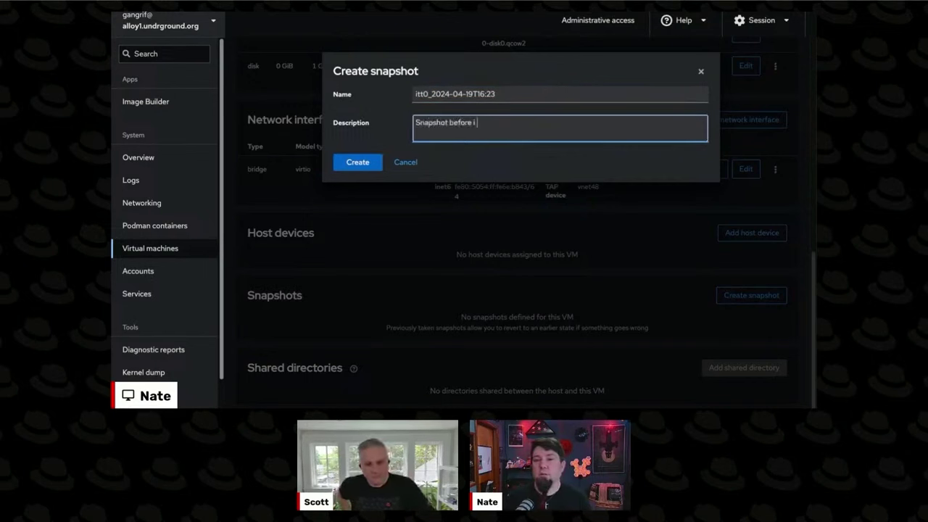
type(" destroyed my system")
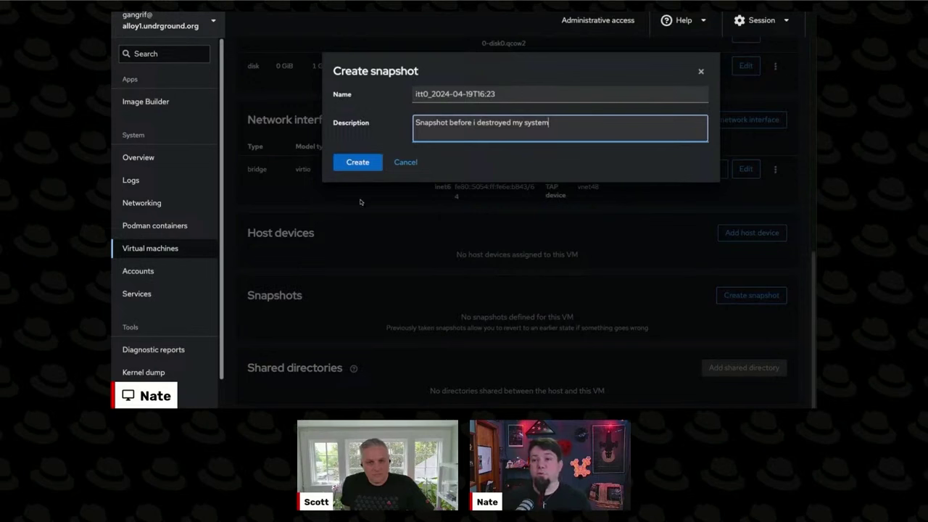
left_click(357, 162)
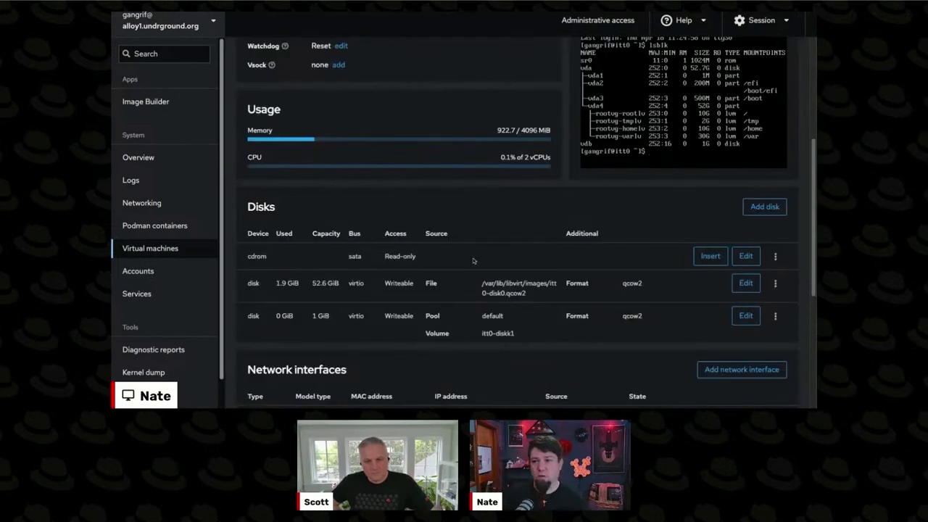
- In itt0's full-size console, run 'sudo rm -rf /', bringing up sudo's lecture
scroll(472, 259, "up", 1)
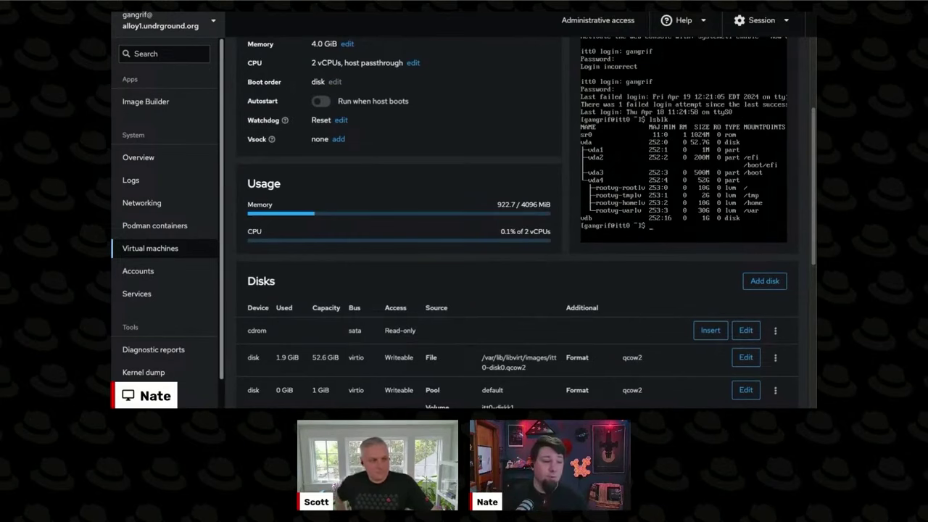
scroll(494, 136, "up", 2)
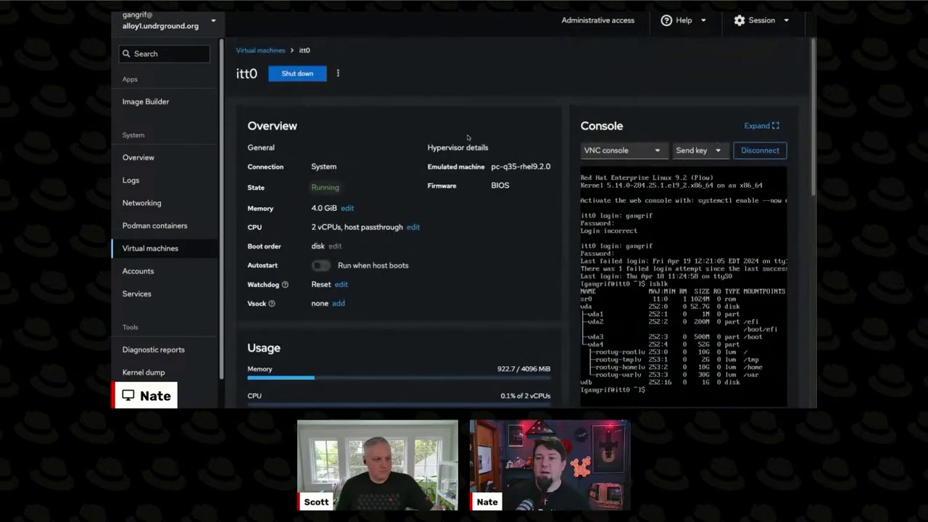
left_click(759, 125)
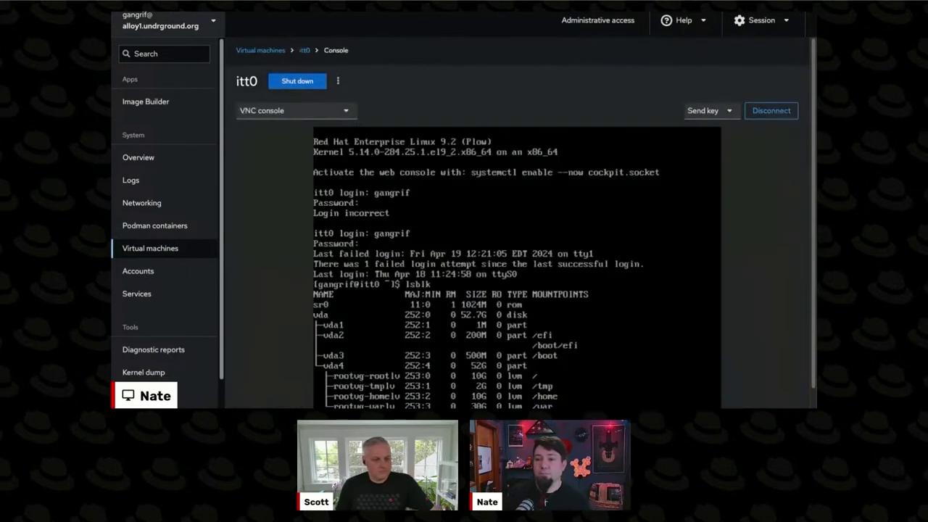
scroll(286, 213, "down", 1)
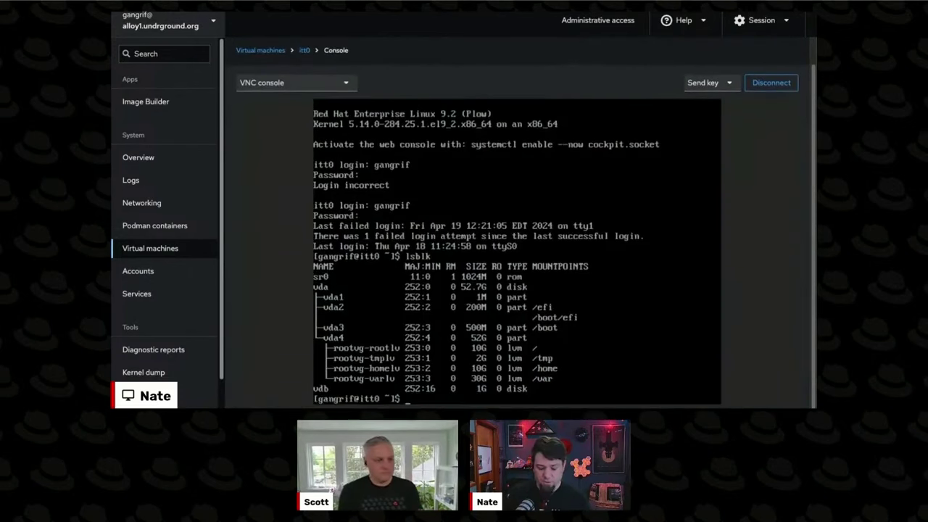
type("sudo rm -ir")
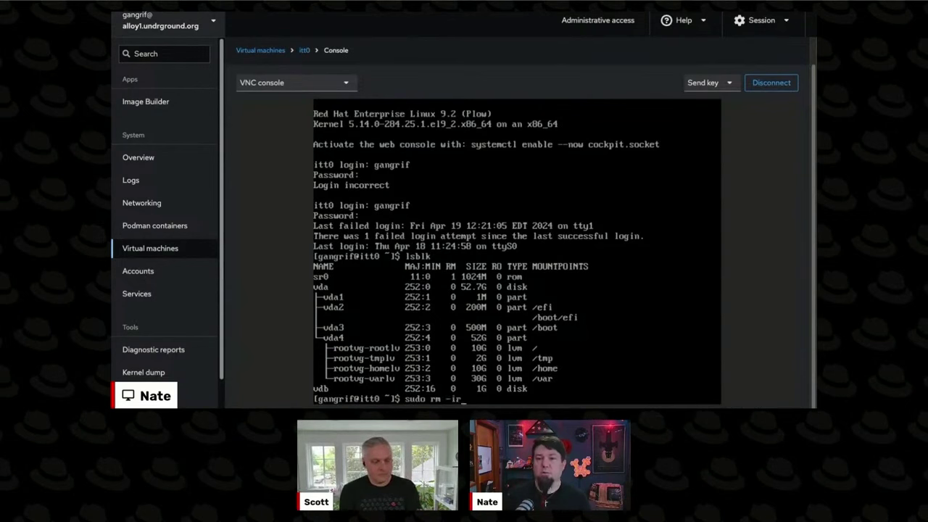
key("BackSpace")
key("BackSpace")
type("rf")
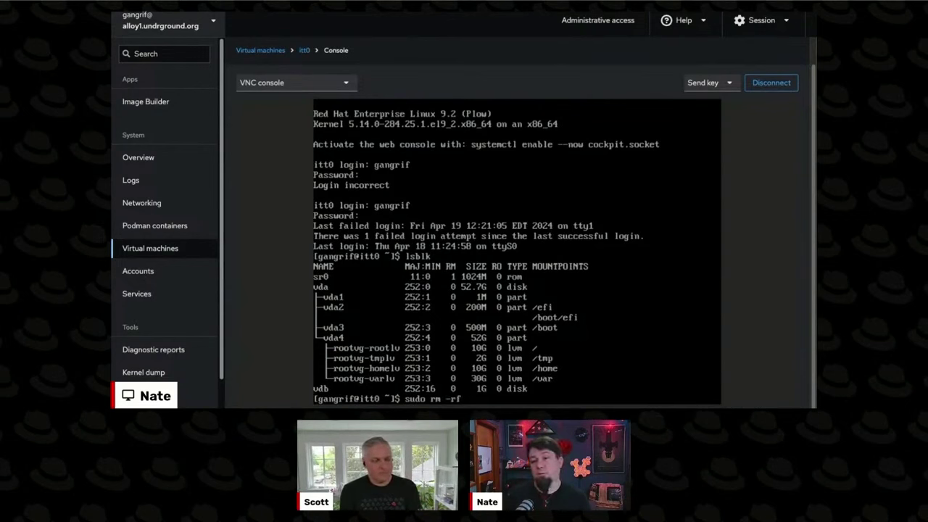
type(" /")
key("Return")
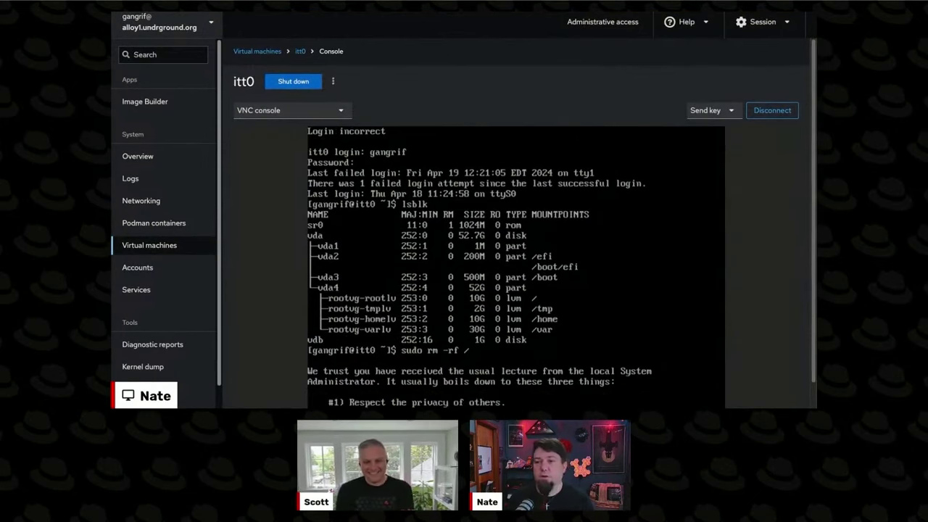
scroll(770, 294, "down", 1)
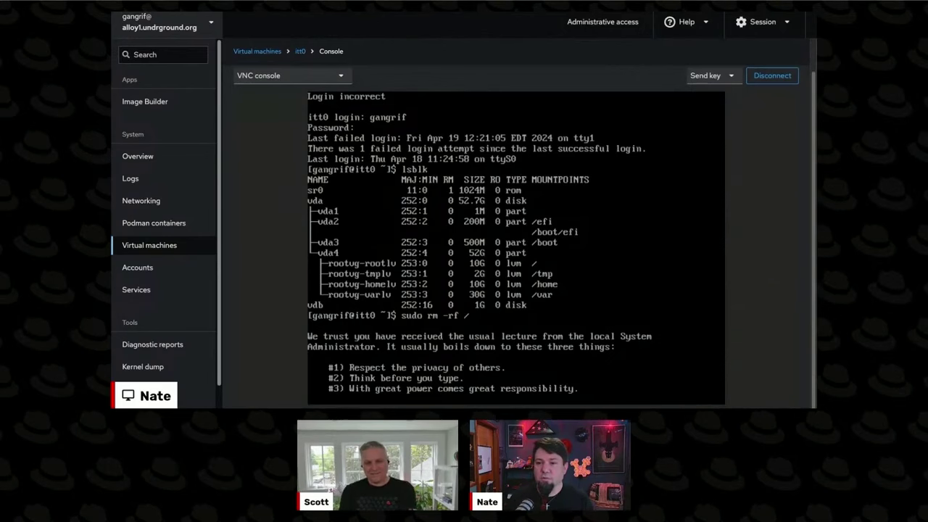
- Force shut down itt0 from its power actions menu, then run it again
left_click(300, 51)
left_click(333, 73)
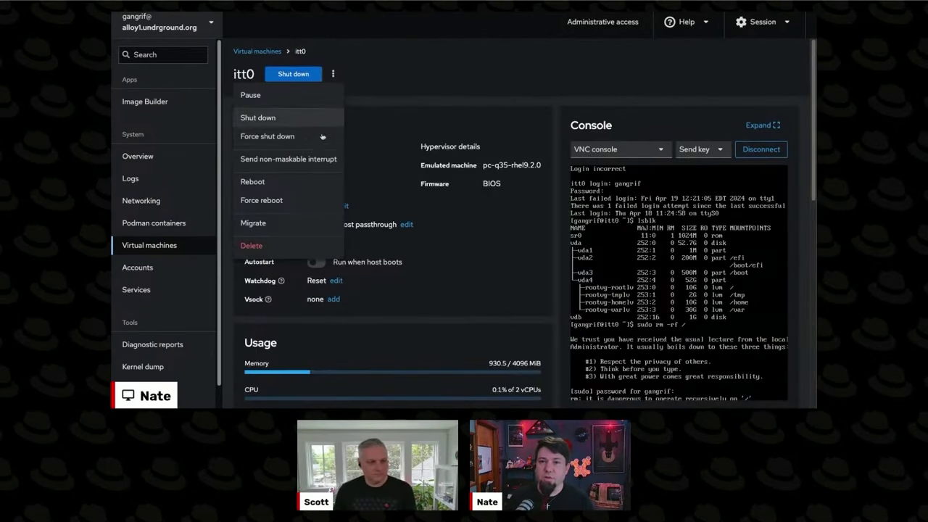
left_click(319, 138)
key("Return")
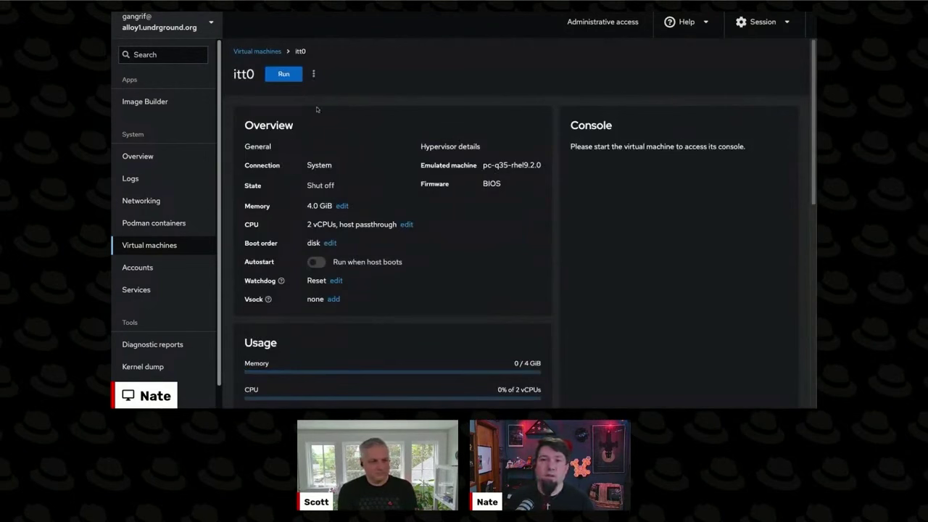
left_click(285, 75)
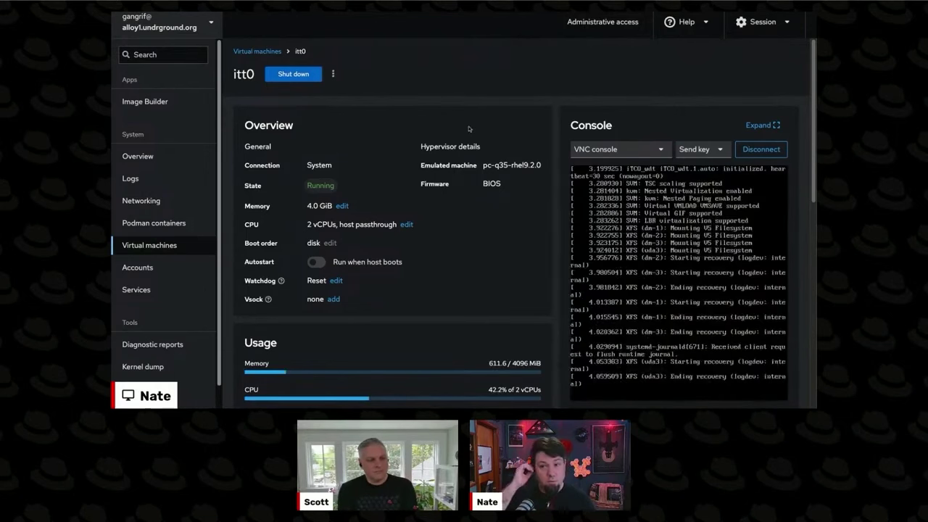
scroll(649, 294, "down", 15)
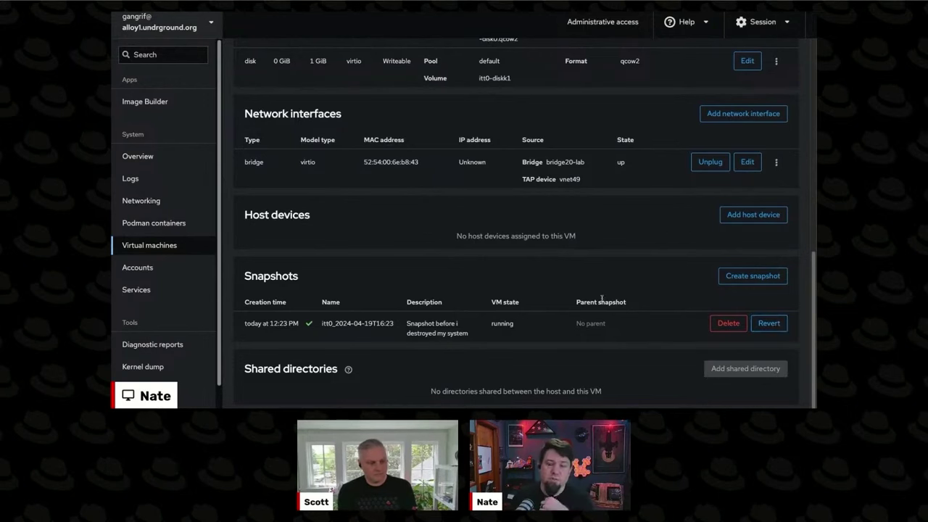
scroll(602, 298, "up", 15)
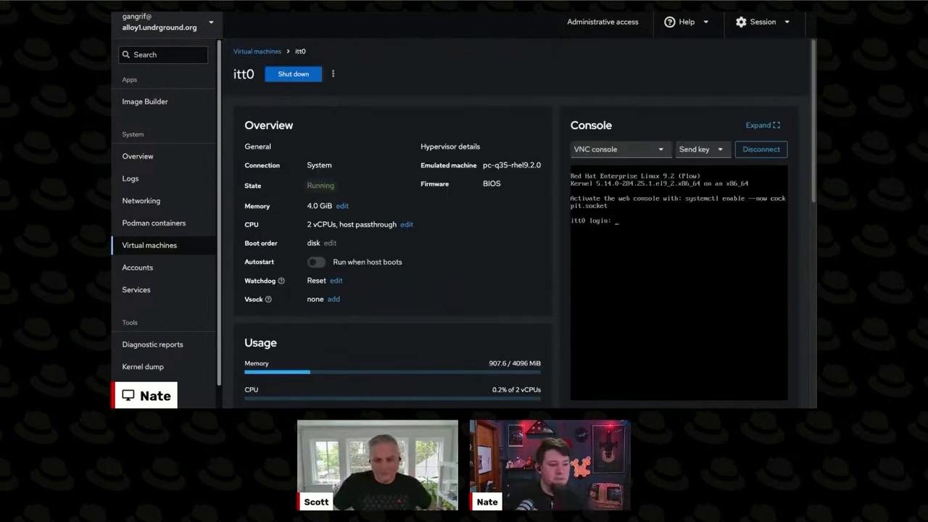